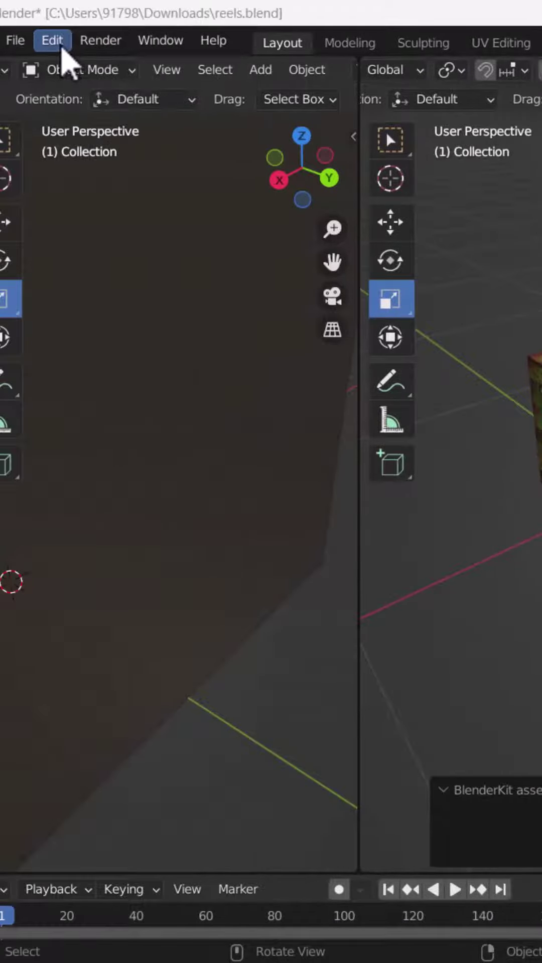
# - Enable the Animation: Turnaround Camera add-on in Preferences, filtering the add-ons list by 'tur'
pyautogui.click(64, 48)
pyautogui.click(155, 361)
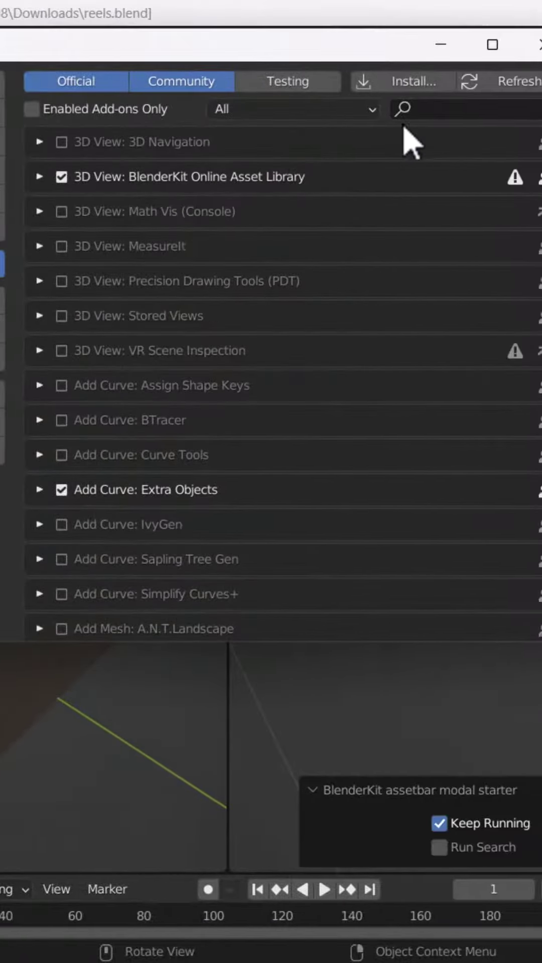
pyautogui.click(452, 107)
pyautogui.write('tur')
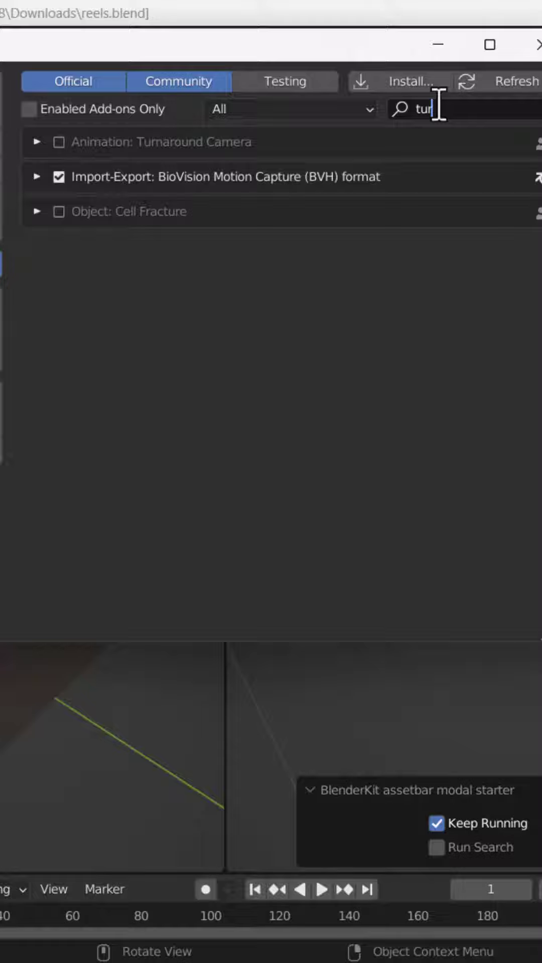
pyautogui.click(60, 143)
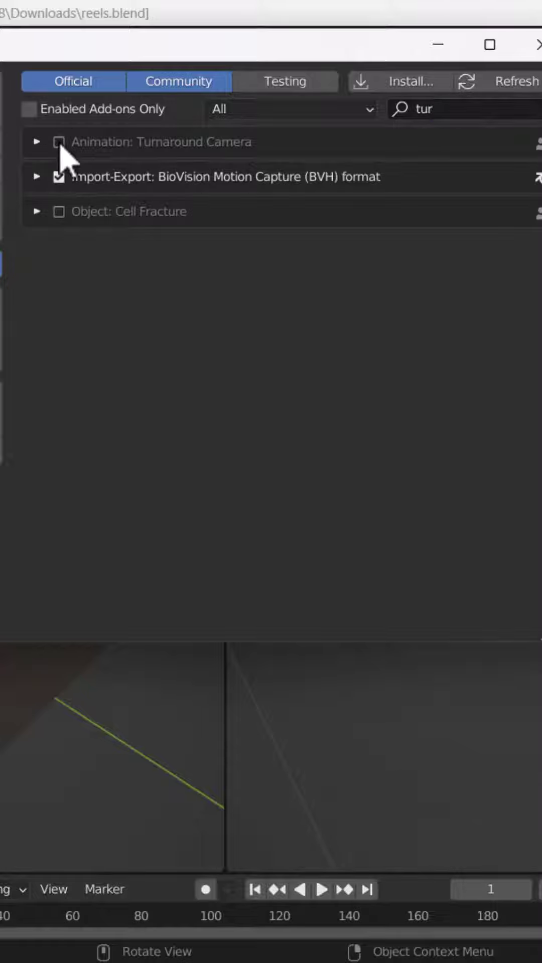
pyautogui.click(59, 143)
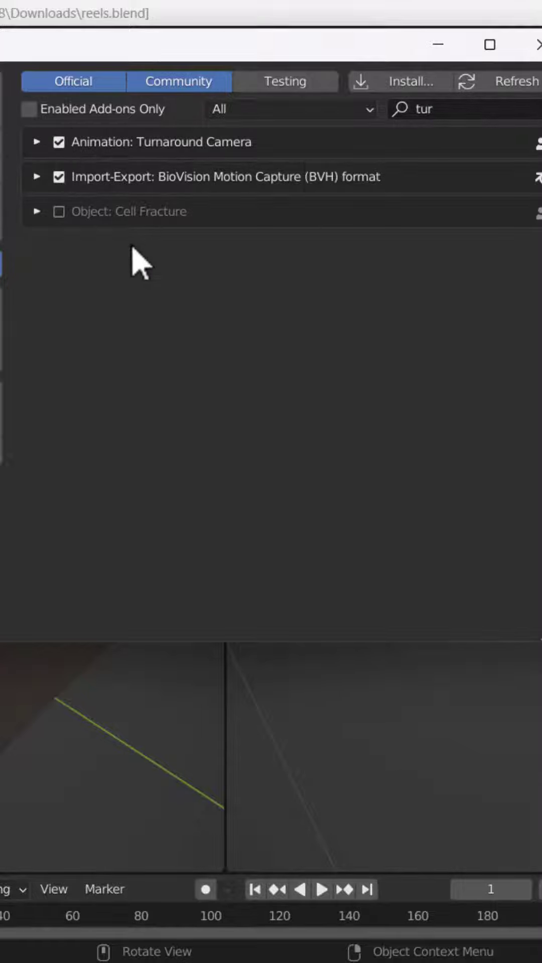
# - Add a Turnaround camera around Medieval Box 07 from the Animate sidebar and view through it
pyautogui.click(536, 45)
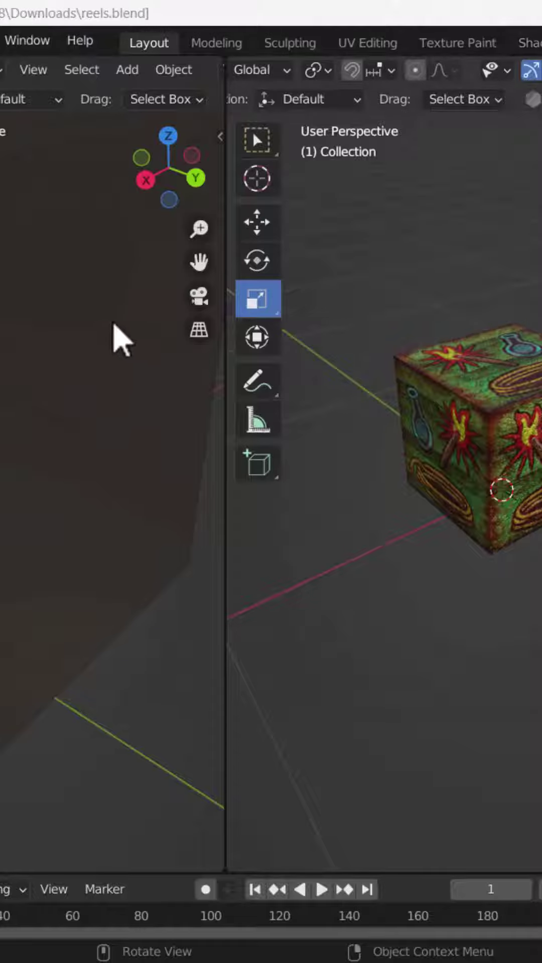
pyautogui.press('n')
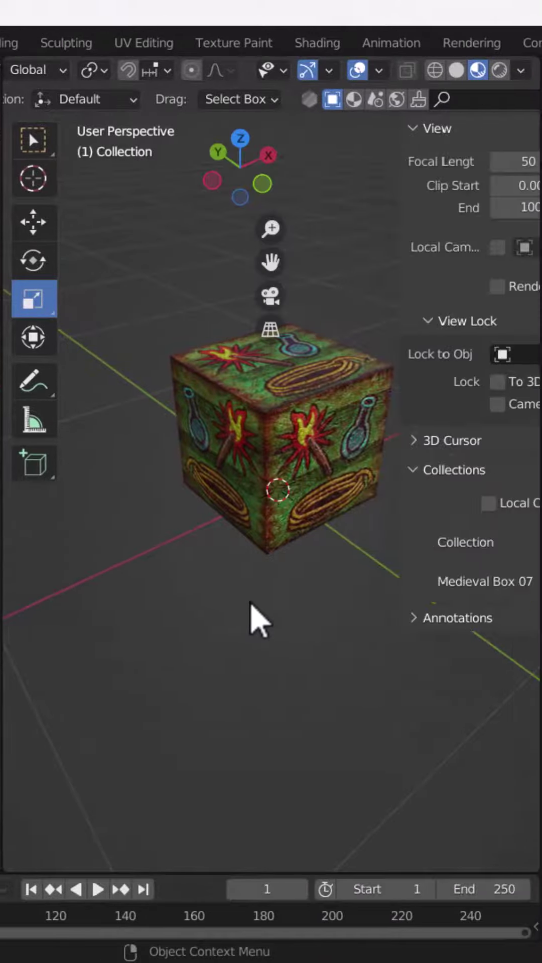
pyautogui.click(527, 504)
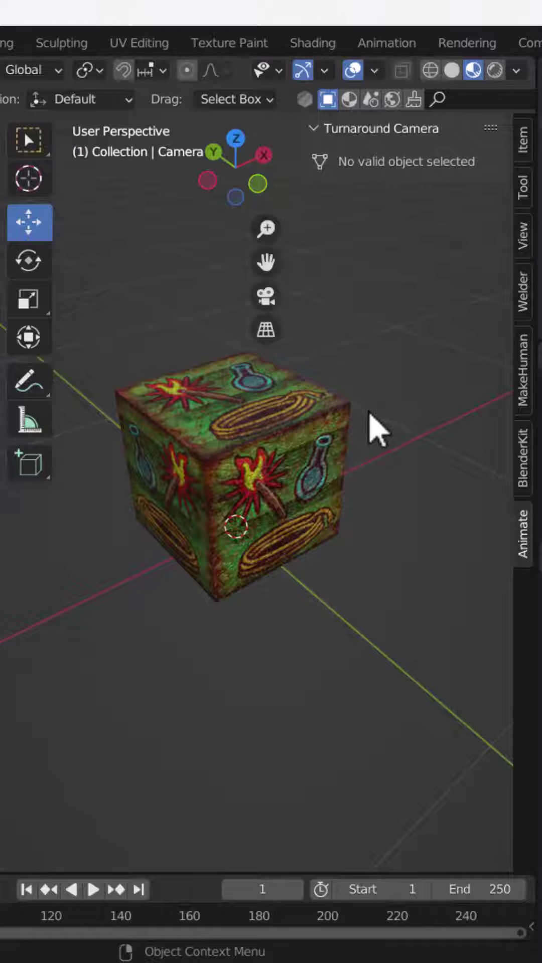
pyautogui.click(279, 483)
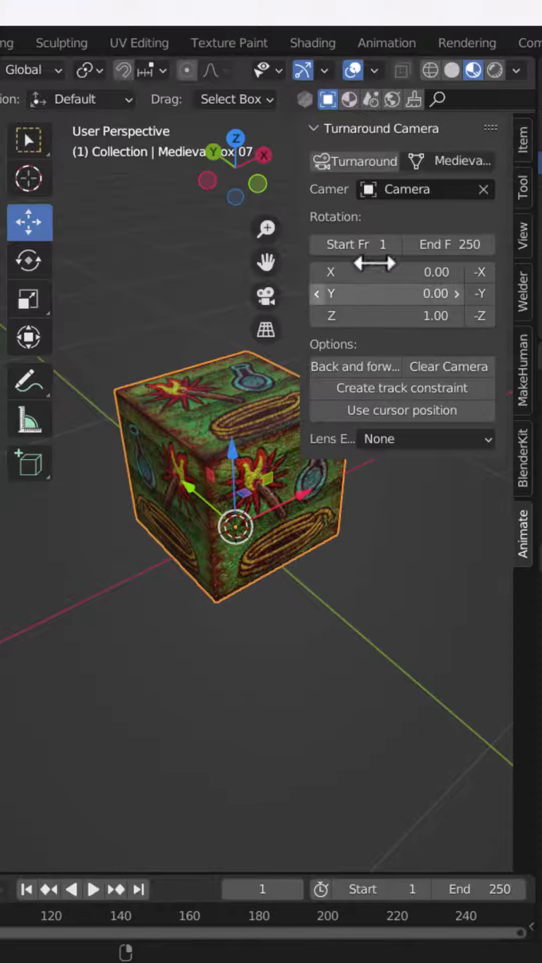
pyautogui.click(366, 164)
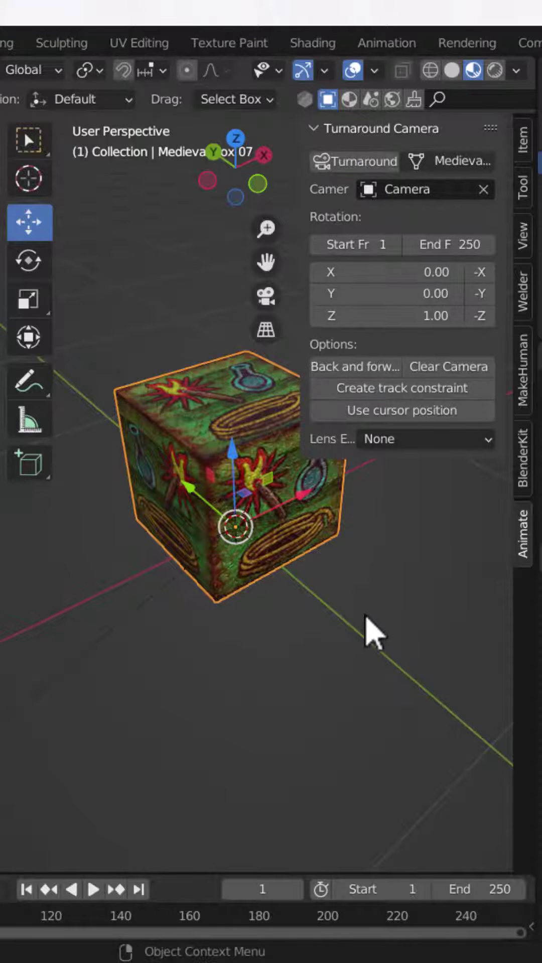
pyautogui.press('KP_0')
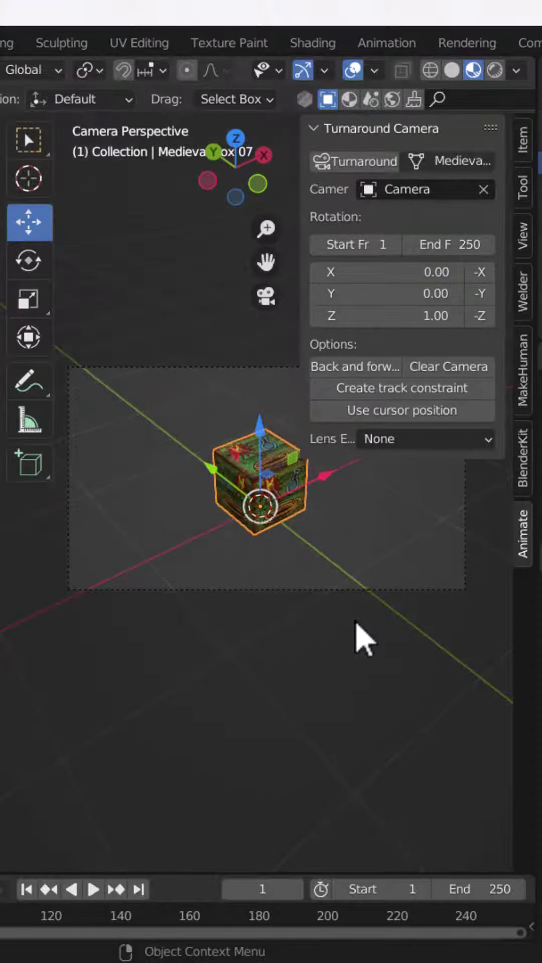
# - Deselect the box, hide the sidebar, play the turnaround to frame 187, then reopen the sidebar
pyautogui.click(332, 638)
pyautogui.press('n')
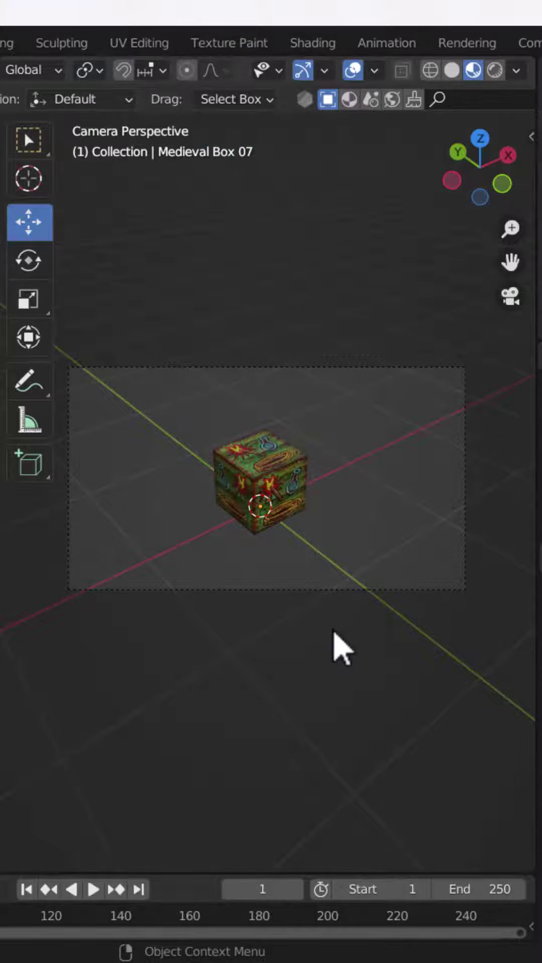
pyautogui.press('space')
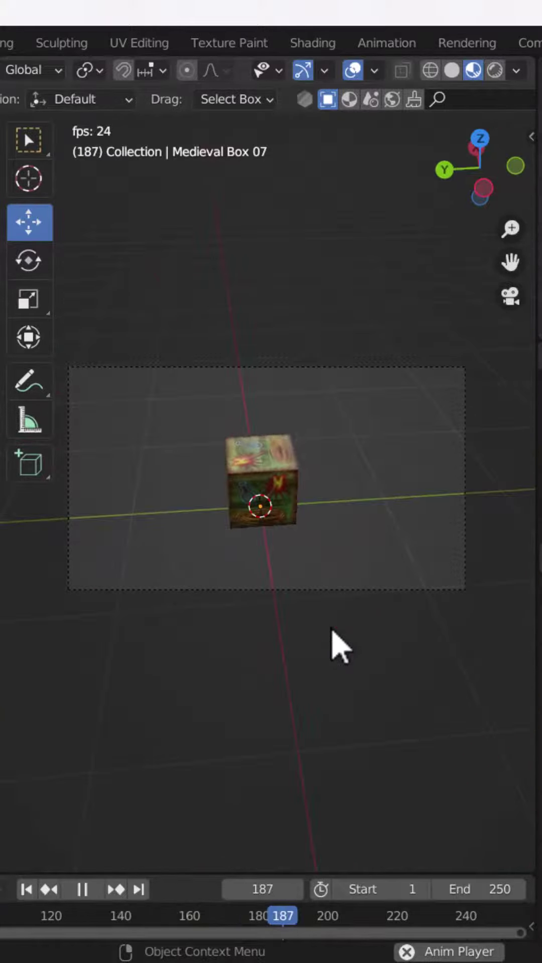
pyautogui.press('space')
pyautogui.press('n')
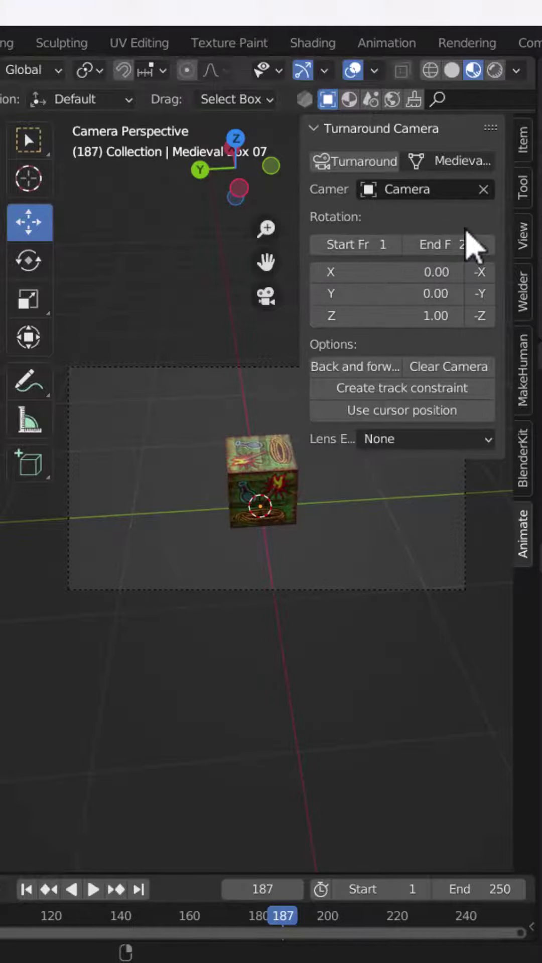
# - Turn on Back and forward, replay the turnaround, stop at frame 160, and reselect the box
pyautogui.click(369, 368)
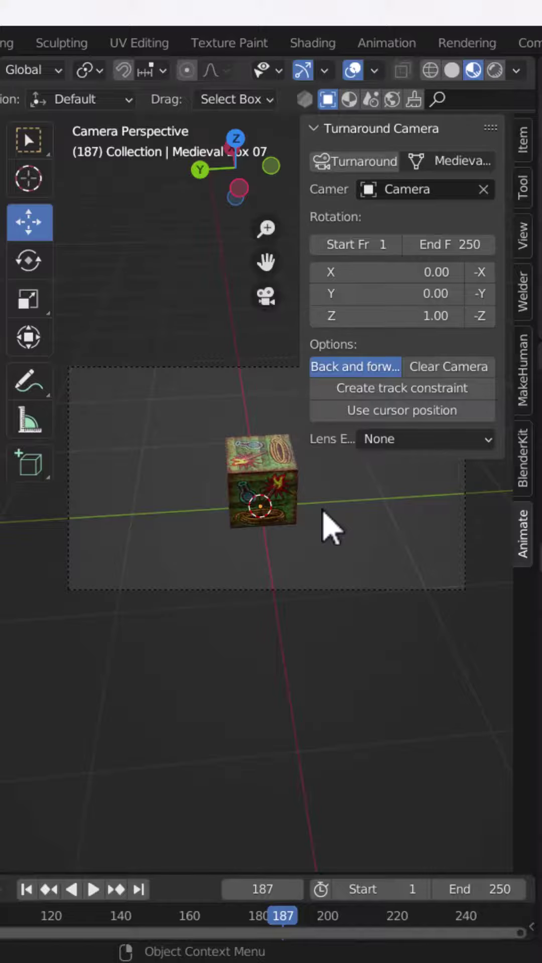
pyautogui.press('space')
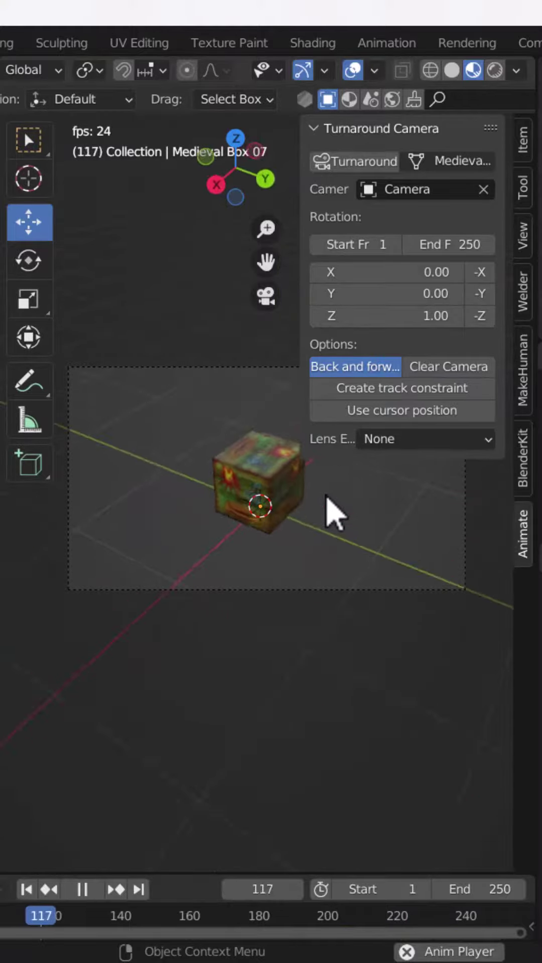
pyautogui.press('space')
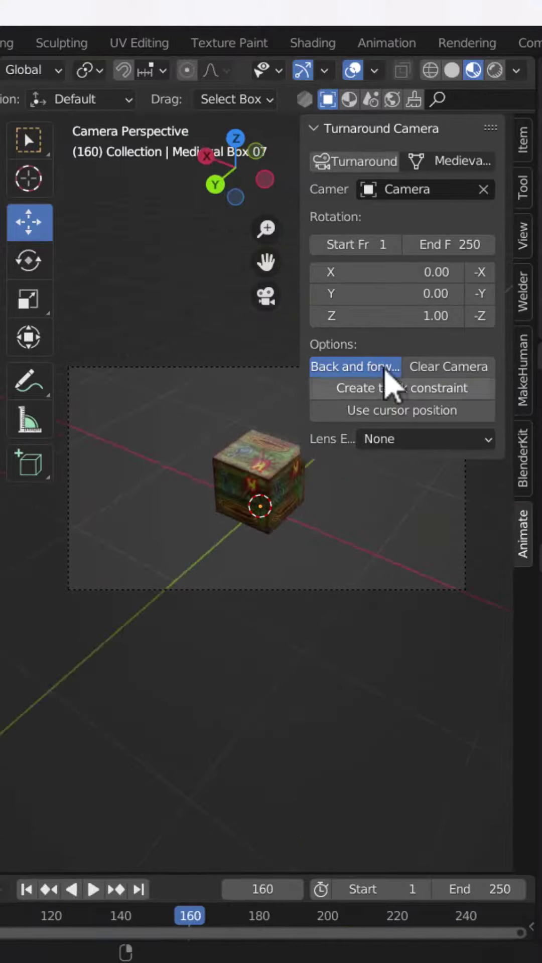
pyautogui.click(370, 161)
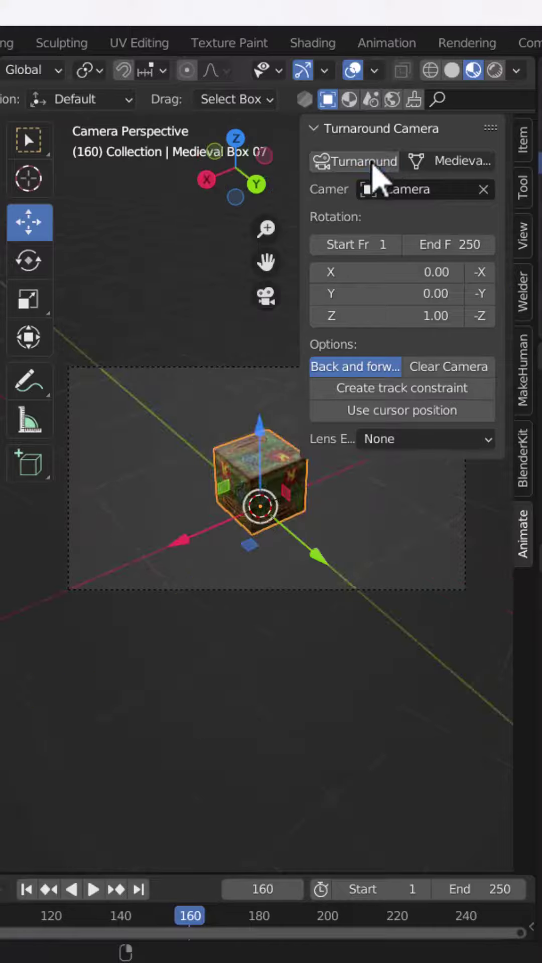
# - Apply Back and forward to the box's turnaround, preview it to frame 86, and hide the sidebar
pyautogui.click(364, 370)
pyautogui.press('space')
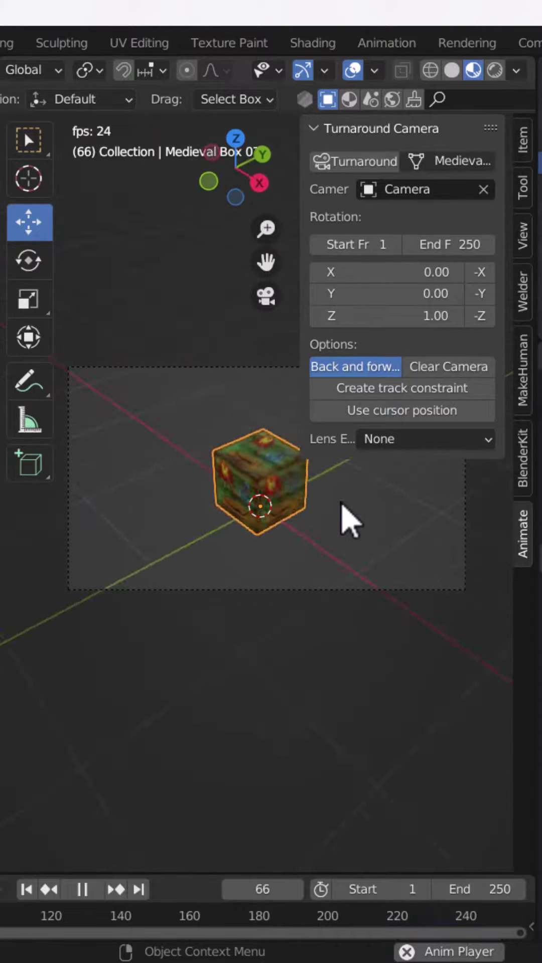
pyautogui.press('space')
pyautogui.press('n')
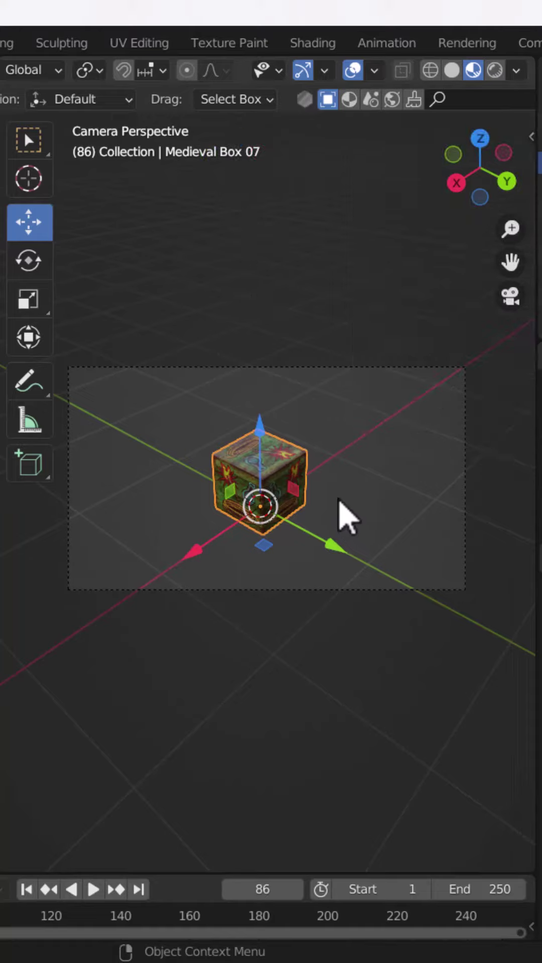